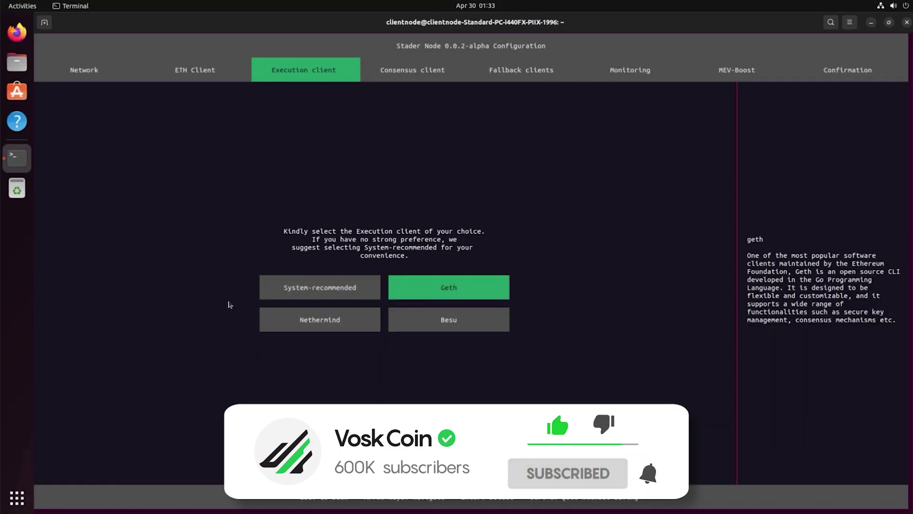
Use the recommended Besu execution and Nimbus consensus clients, then dismiss the 4 ETH deposit confirmation
left_click(292, 291)
left_click(447, 279)
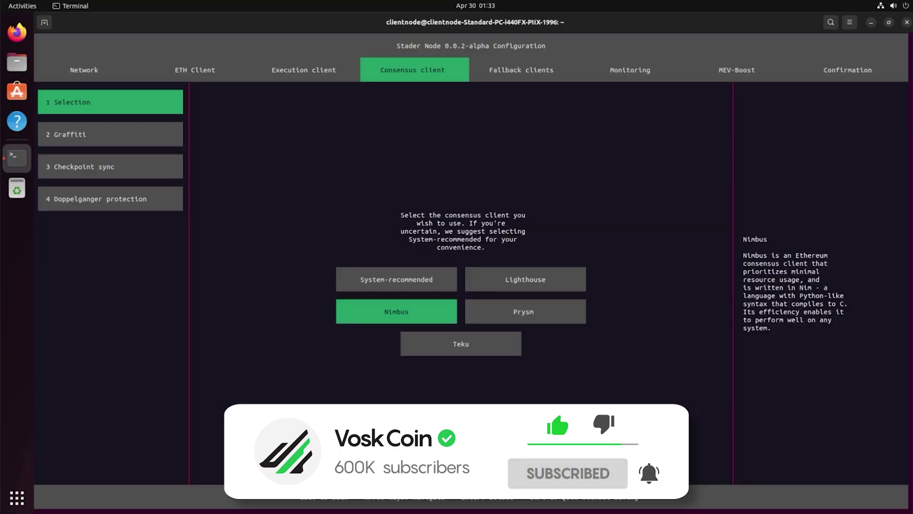
left_click(398, 282)
left_click(447, 279)
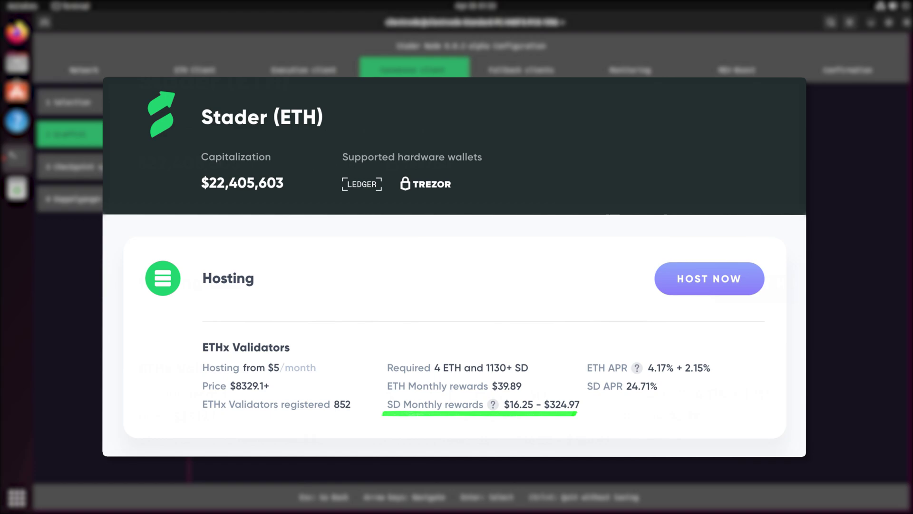
key("Down")
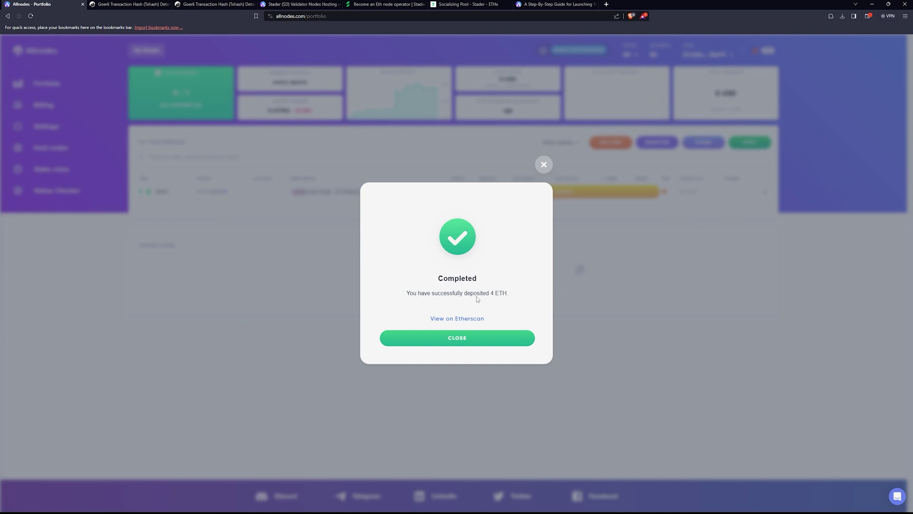
left_click(450, 339)
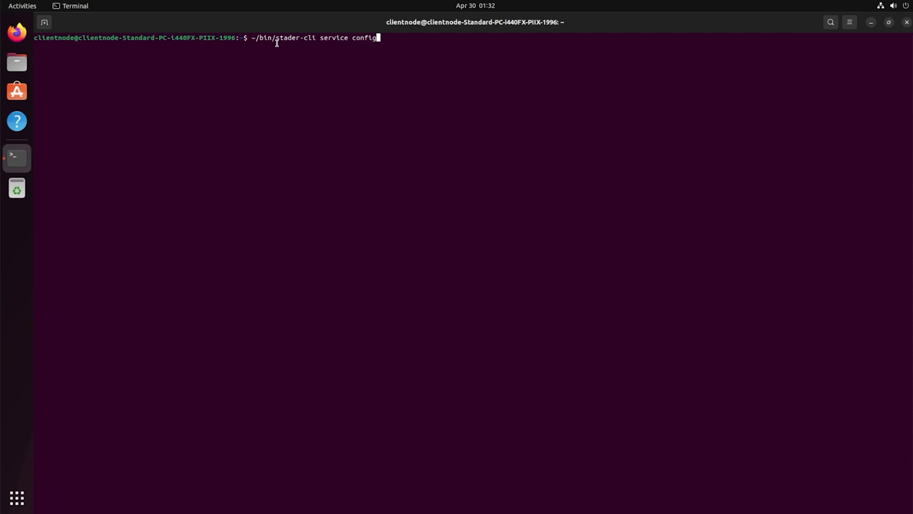
Run ~/bin/stader-cli service config and choose Goerli Testnet as the node's network
key("Return")
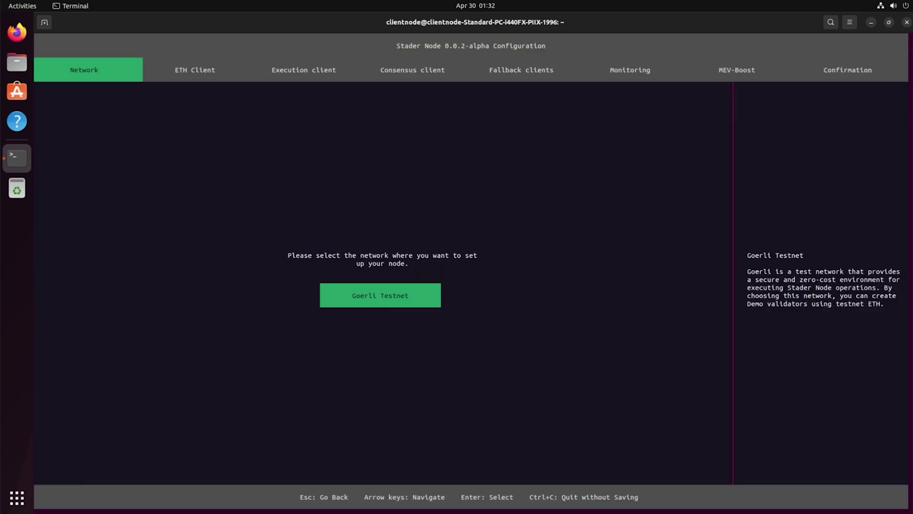
left_click(365, 296)
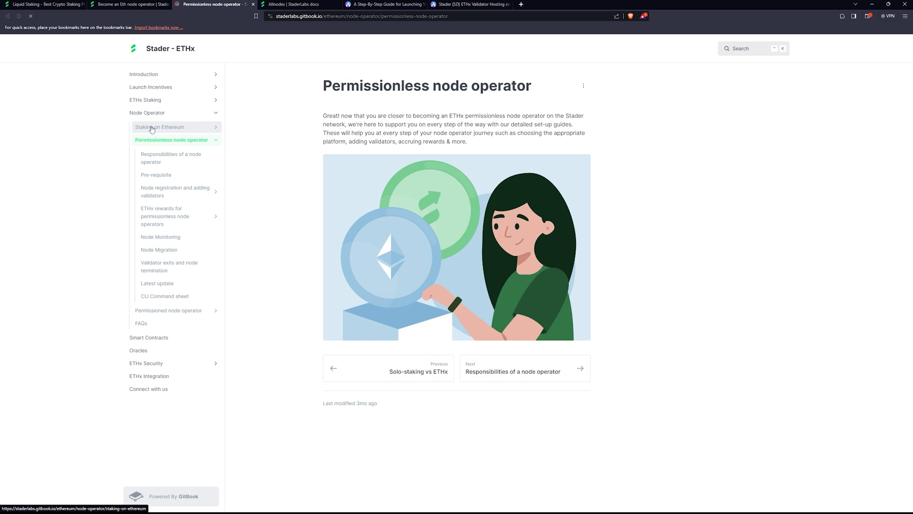
Open the Pre-requisite page under Permissionless node operator in the Stader docs
left_click(165, 181)
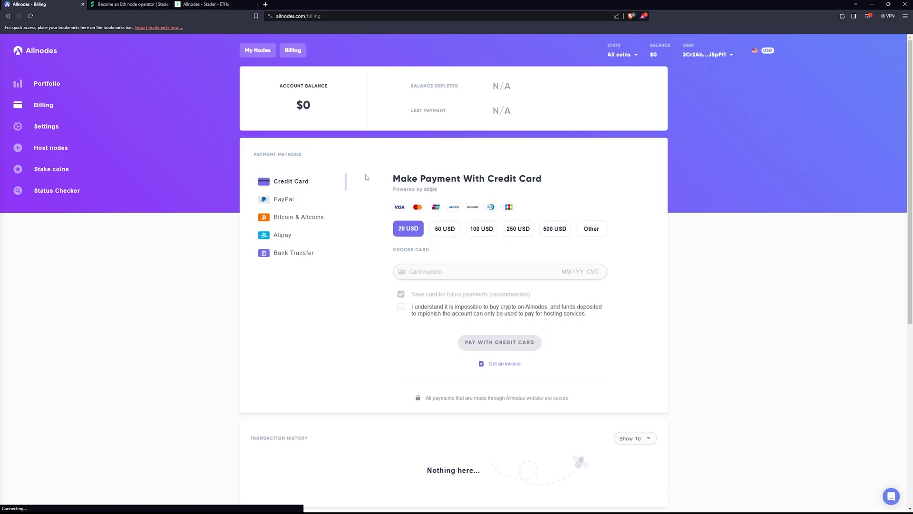
Choose the Bitcoin & Altcoins payment method and highlight the accepted currencies list
left_click(314, 221)
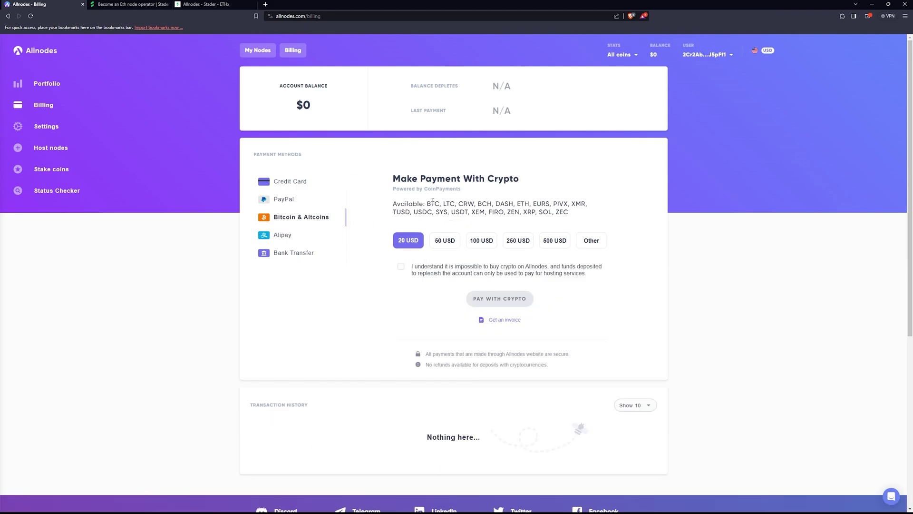
left_click_drag(426, 204, 574, 217)
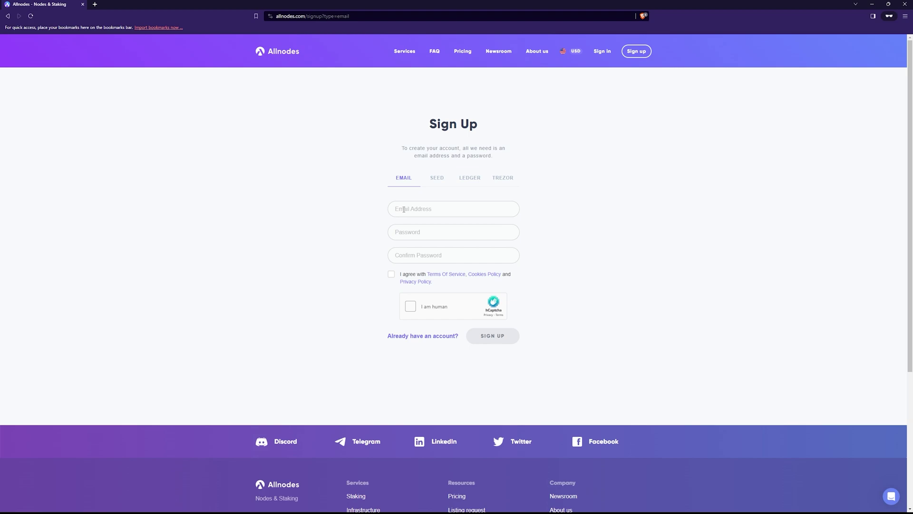
Sign up with a generated seed after accepting the terms and captcha, then sign in using it
left_click(467, 179)
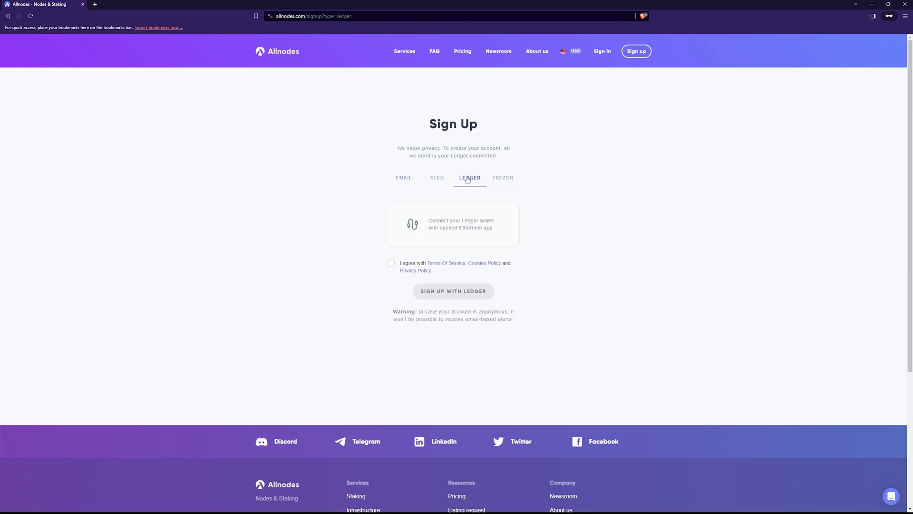
left_click(437, 177)
left_click(391, 243)
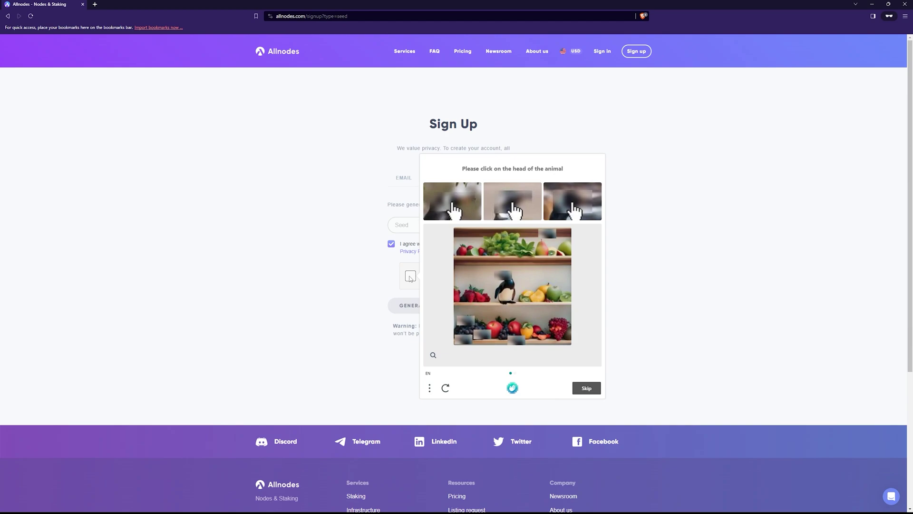
left_click(592, 388)
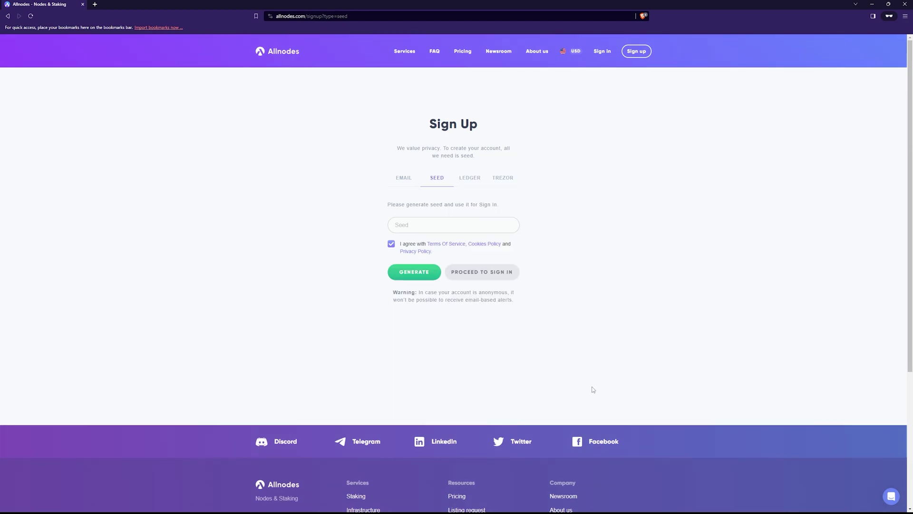
left_click(409, 276)
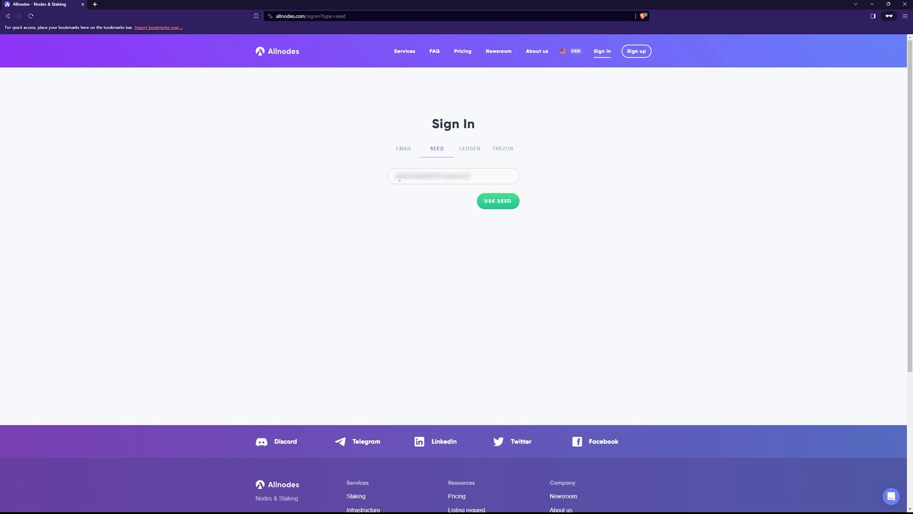
left_click(498, 202)
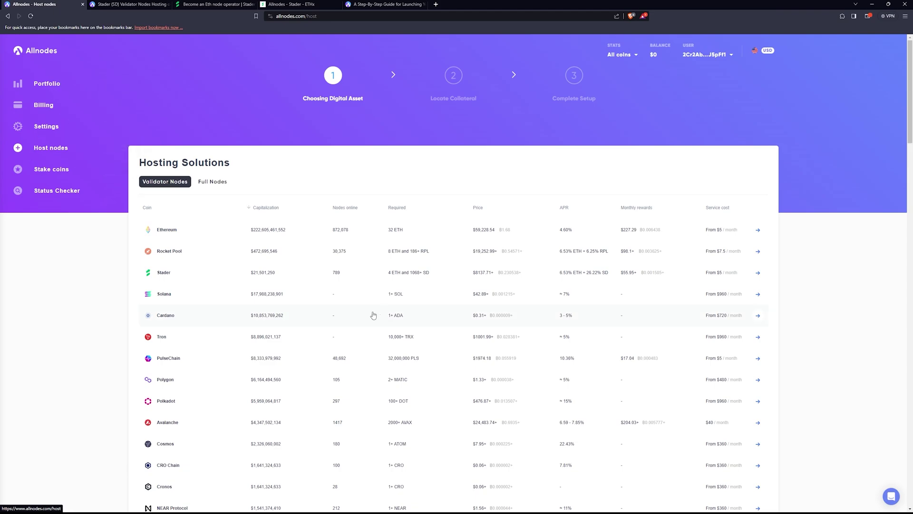
Select Stader hosting and switch the validator network to Testnet (Görli)
left_click(164, 276)
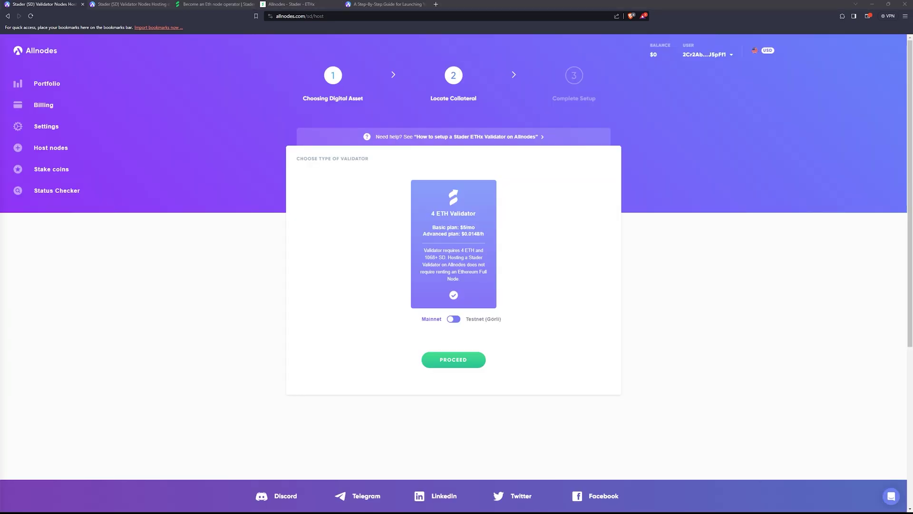
left_click(458, 323)
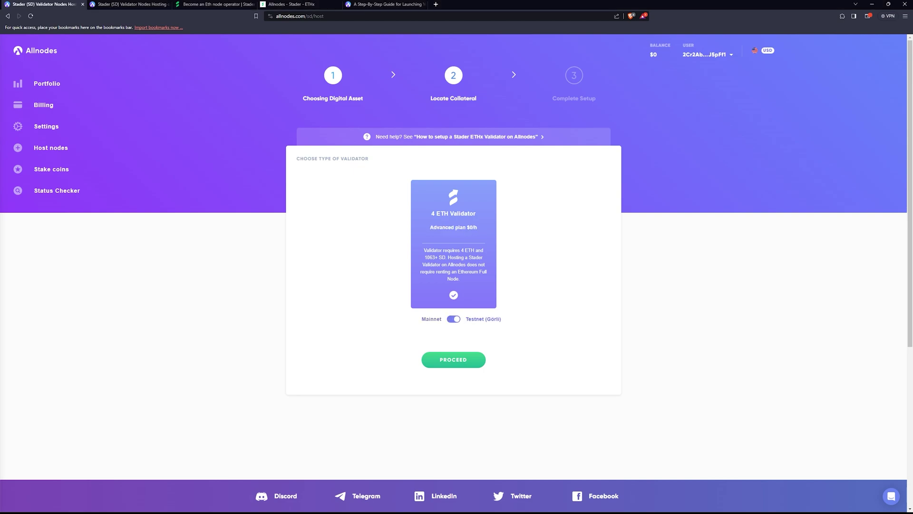
Connect the MetaMask Test account to Allnodes and proceed with the funded wallet
left_click(454, 363)
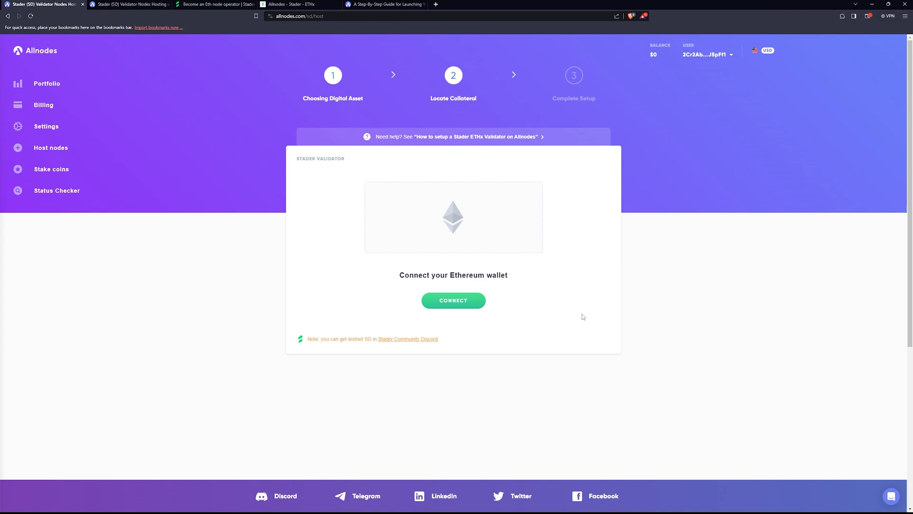
left_click(453, 300)
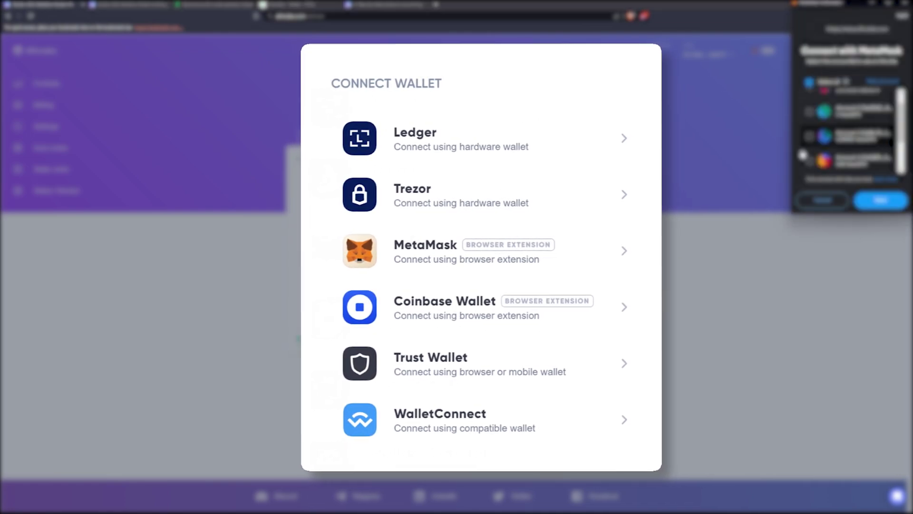
left_click(808, 161)
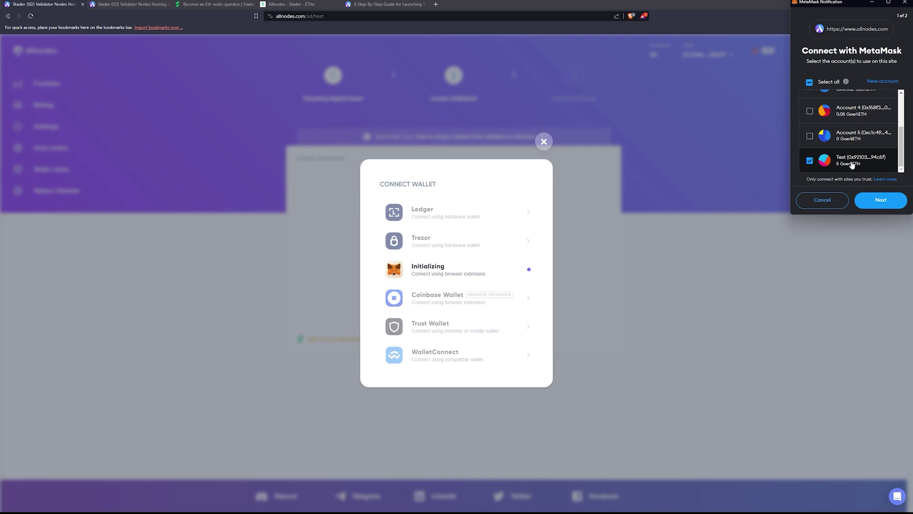
left_click(883, 201)
left_click(884, 201)
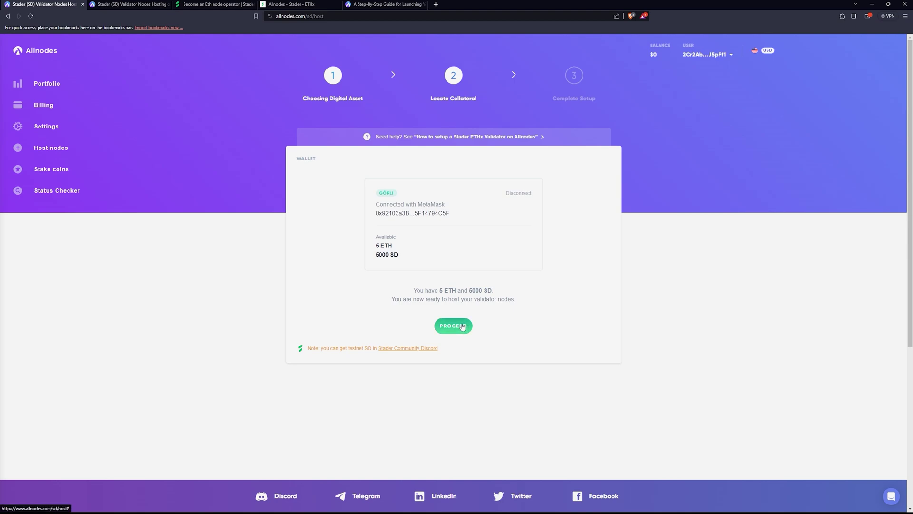
left_click(462, 326)
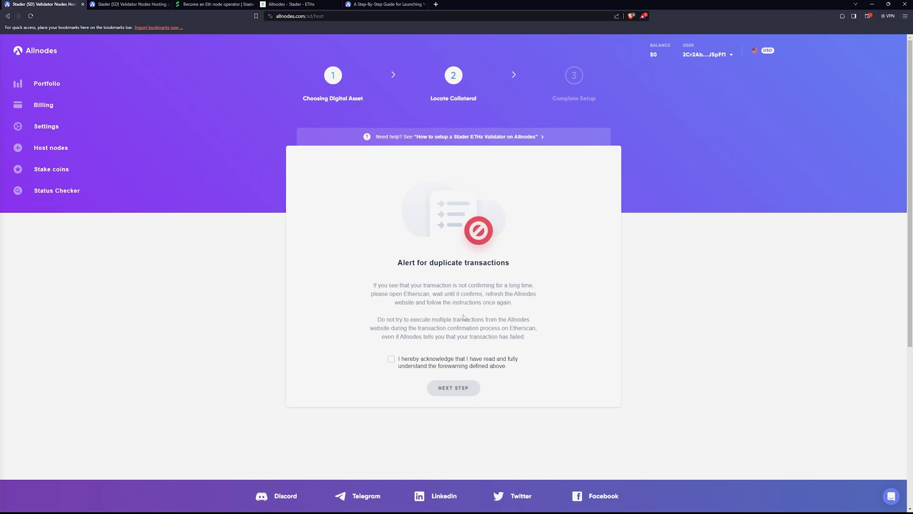
Acknowledge the duplicate-transactions alert and continue to the Stader wallet registration form
left_click(391, 362)
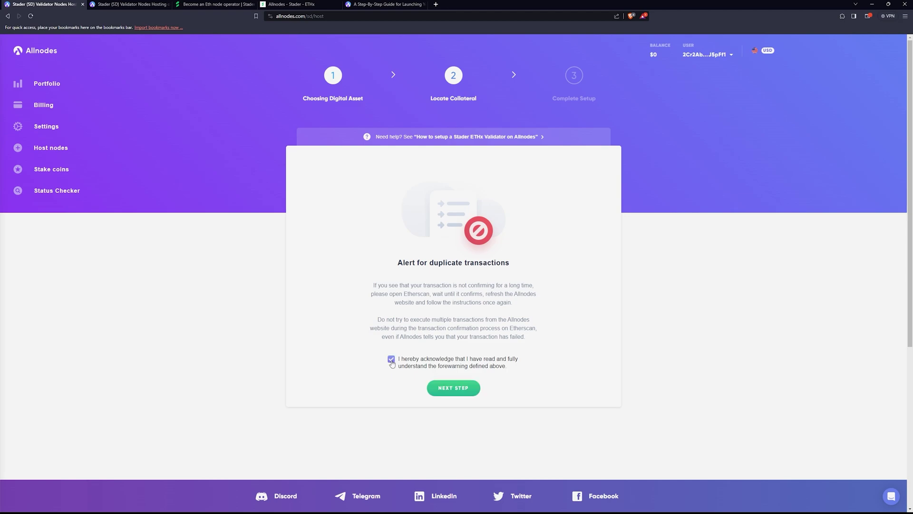
left_click(461, 392)
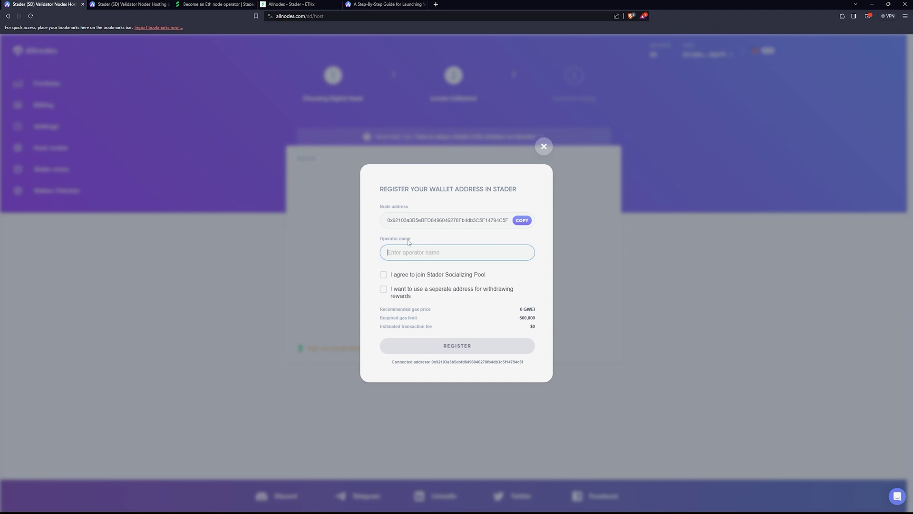
Enter stader_test1 as the operator name
type("stader_test1")
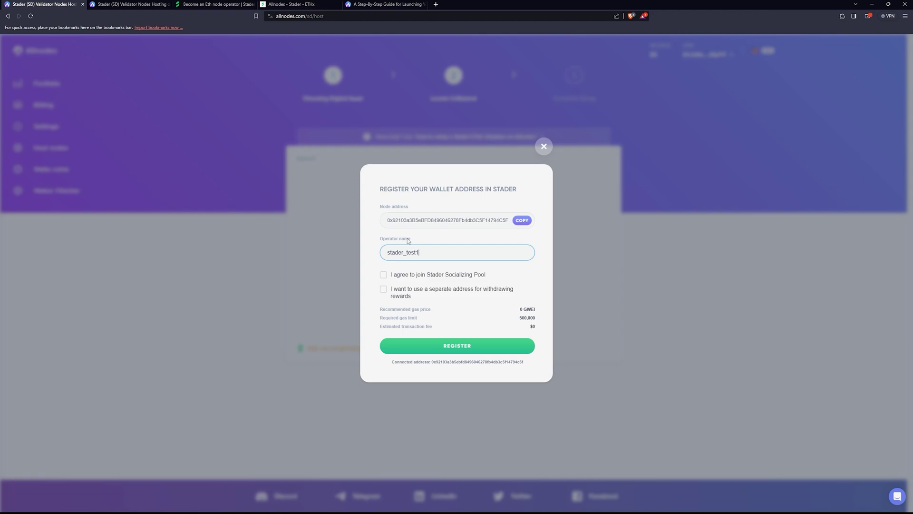
left_click(431, 233)
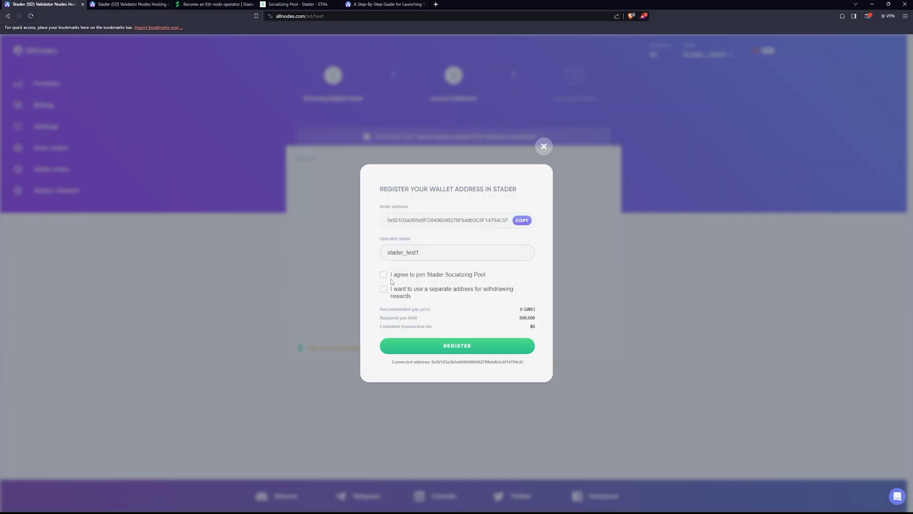
Agree to join the Stader Socializing Pool and submit the wallet registration
left_click(384, 276)
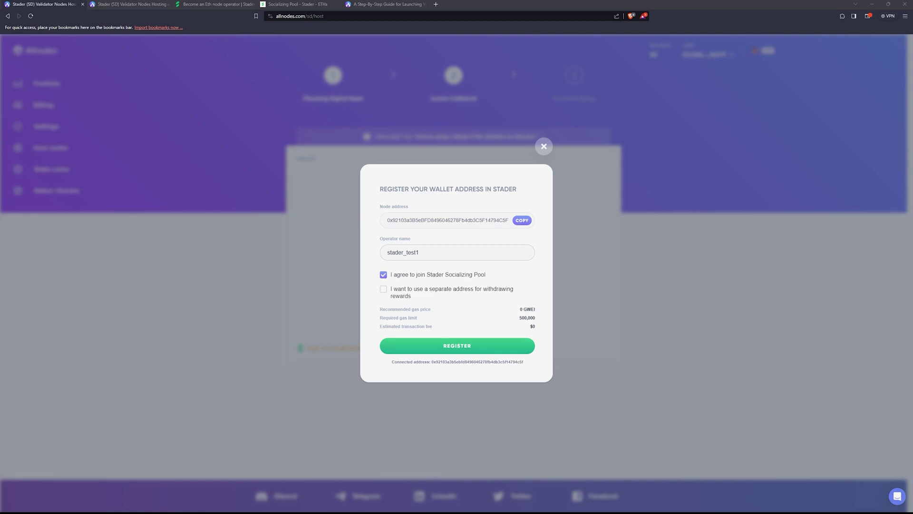
left_click(469, 350)
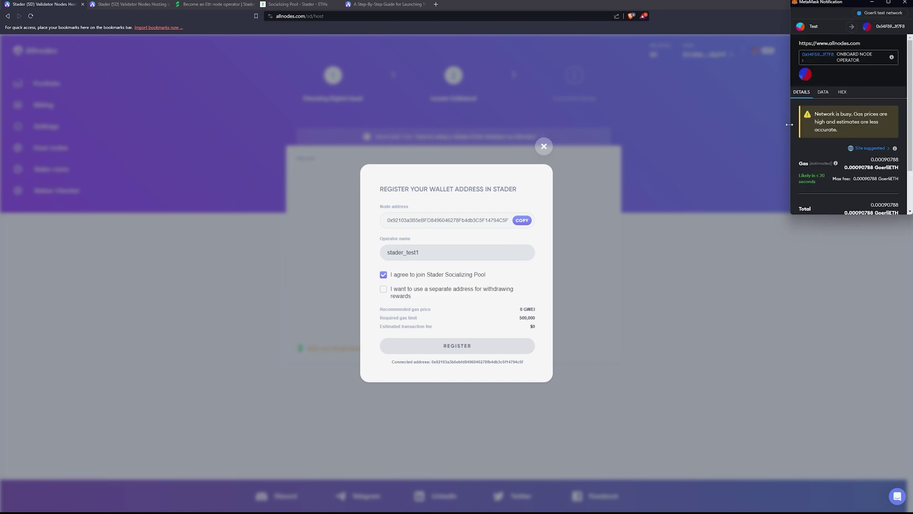
Enlarge the MetaMask popup and confirm the onboarding transaction at Aggressive gas (0.00121051 GoerliETH)
left_click_drag(791, 143, 725, 149)
left_click_drag(807, 217, 814, 295)
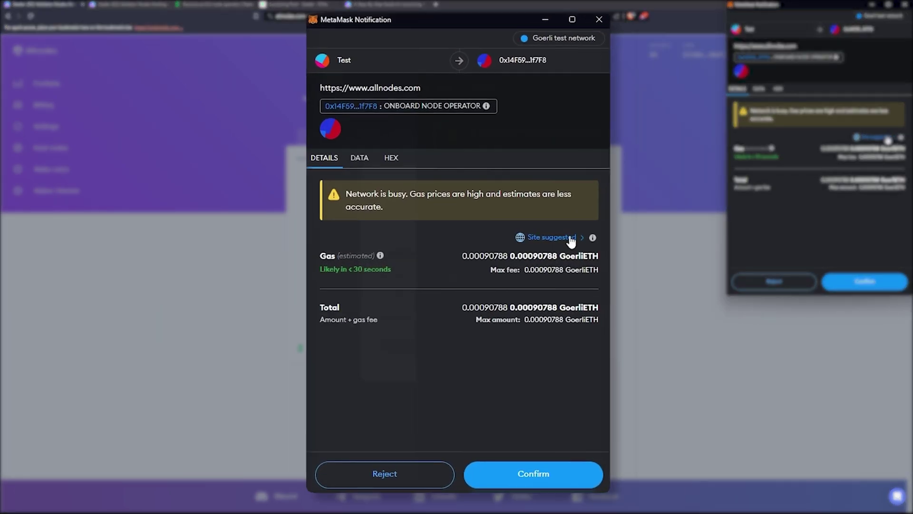
left_click(881, 137)
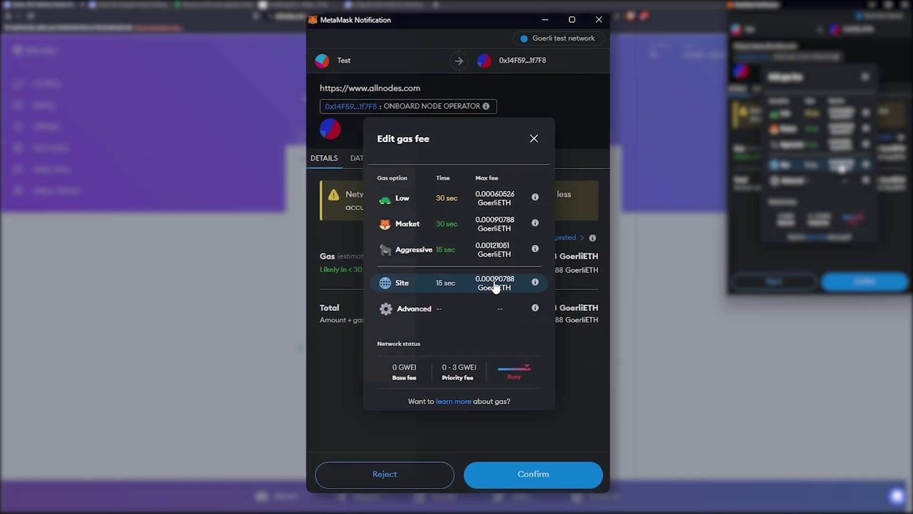
left_click(500, 257)
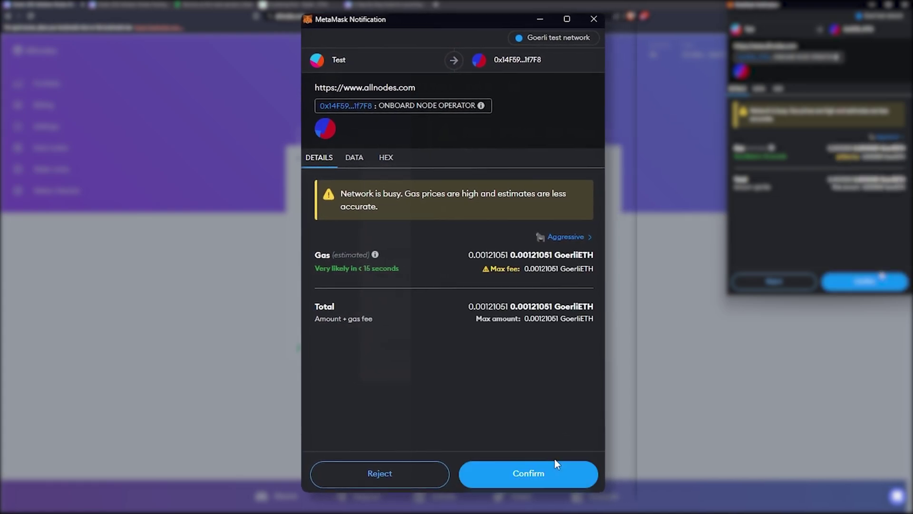
left_click(536, 472)
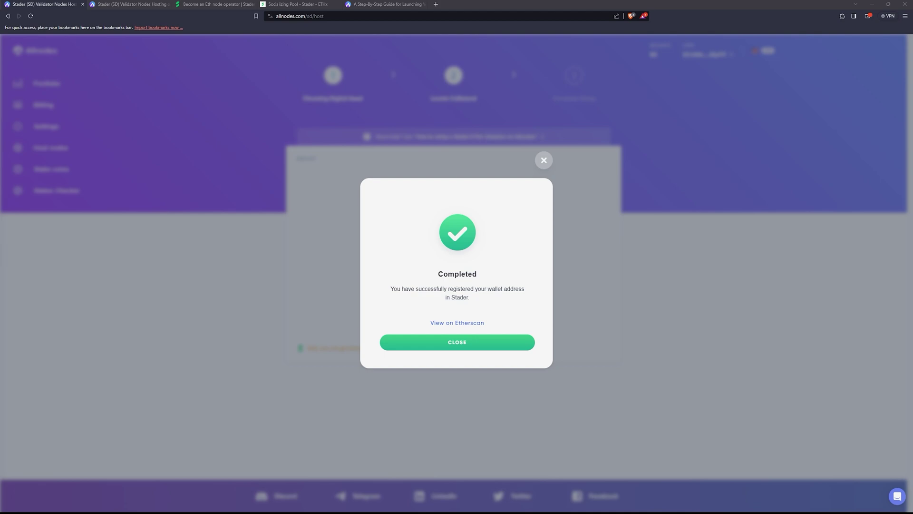
Open the wallet registration transaction from the Completed dialog on Goerli Etherscan
left_click(476, 323)
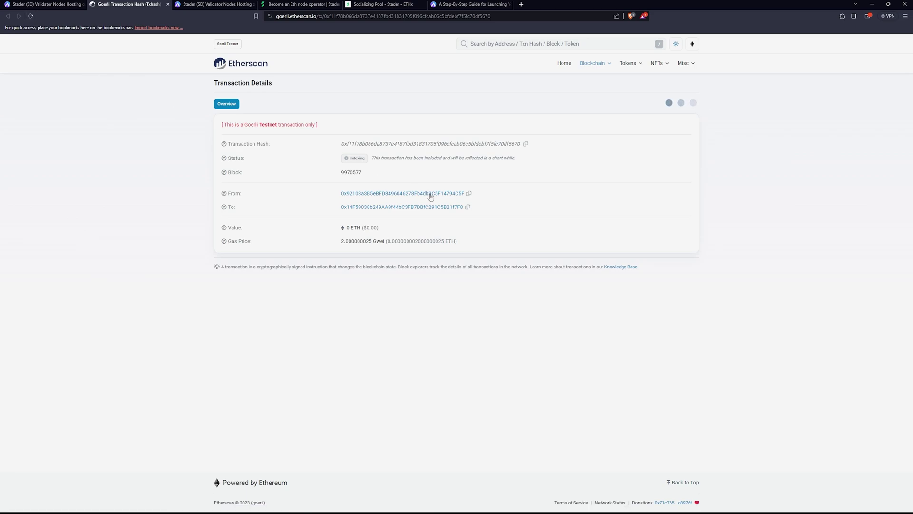
Reload the Etherscan transaction page until its status is Success, then go back to the Stader tab
left_click(31, 15)
left_click(30, 16)
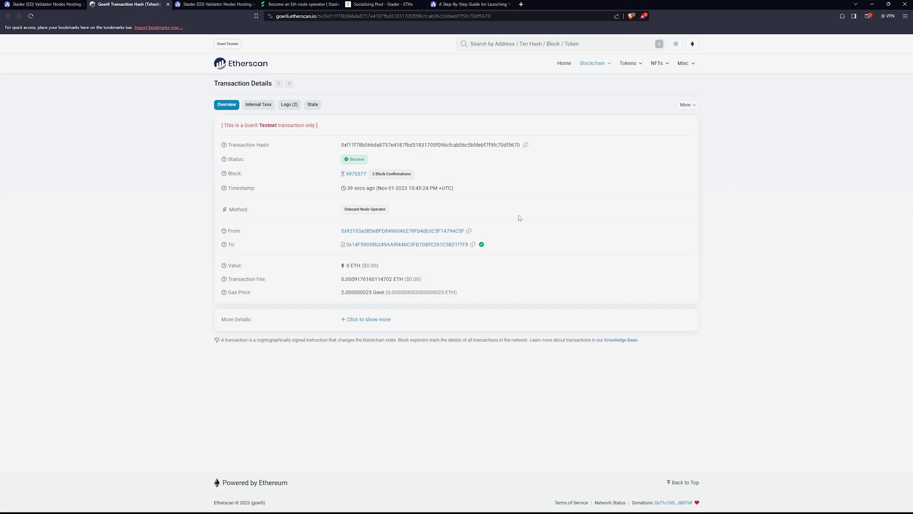
left_click(29, 4)
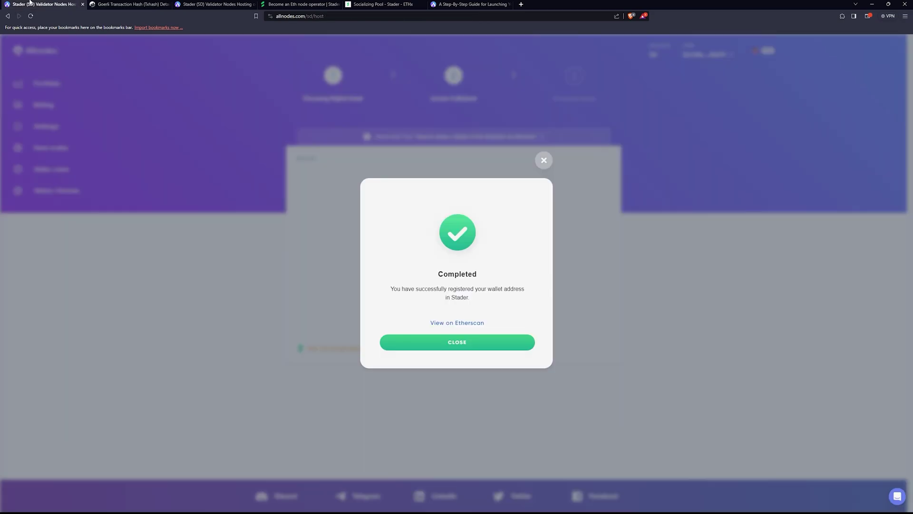
Dismiss the registration notice and approve the SD token spending cap at Aggressive gas
left_click(460, 343)
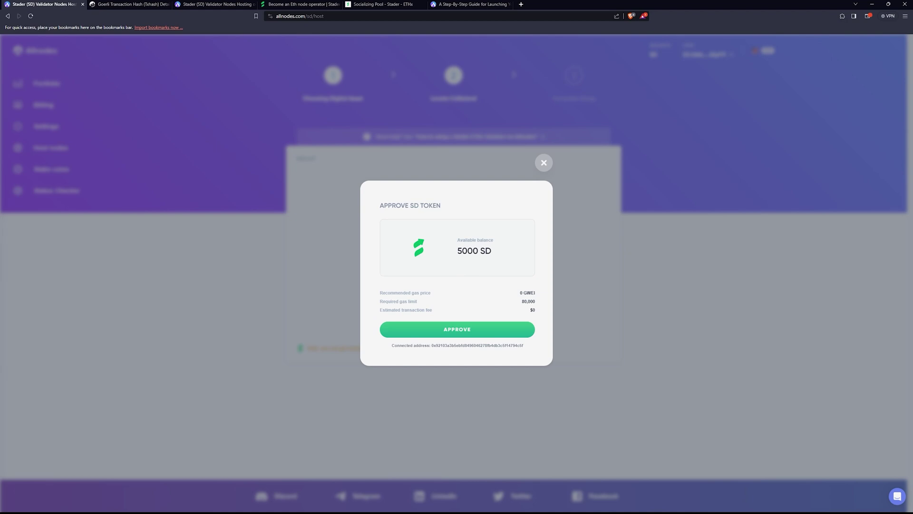
left_click(456, 333)
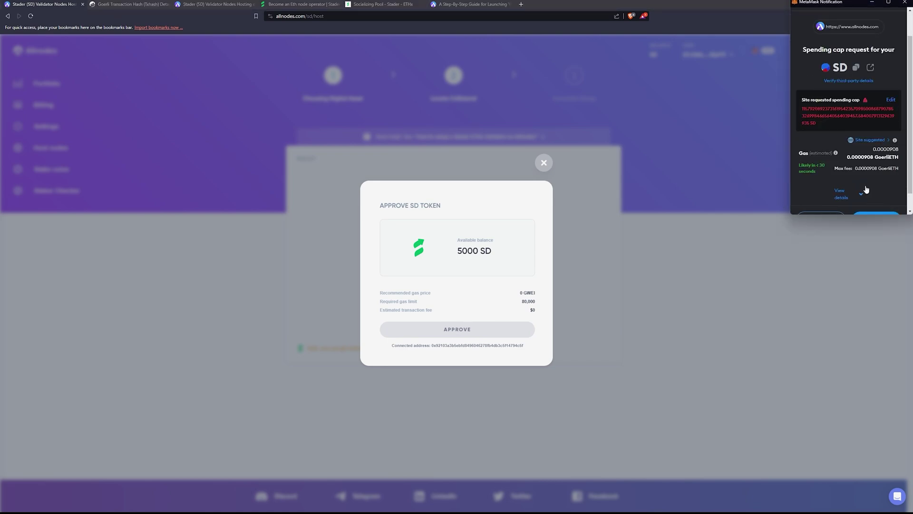
scroll(880, 202, "down", 1)
left_click(867, 121)
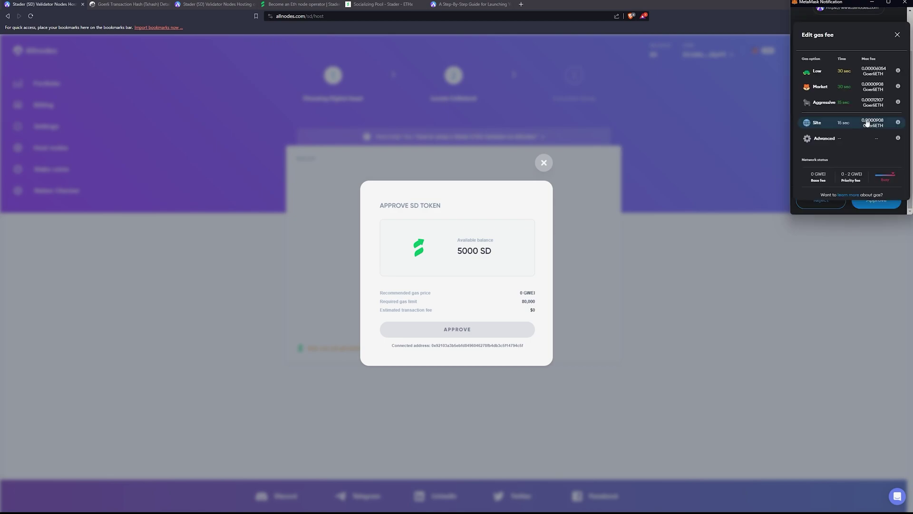
left_click(824, 103)
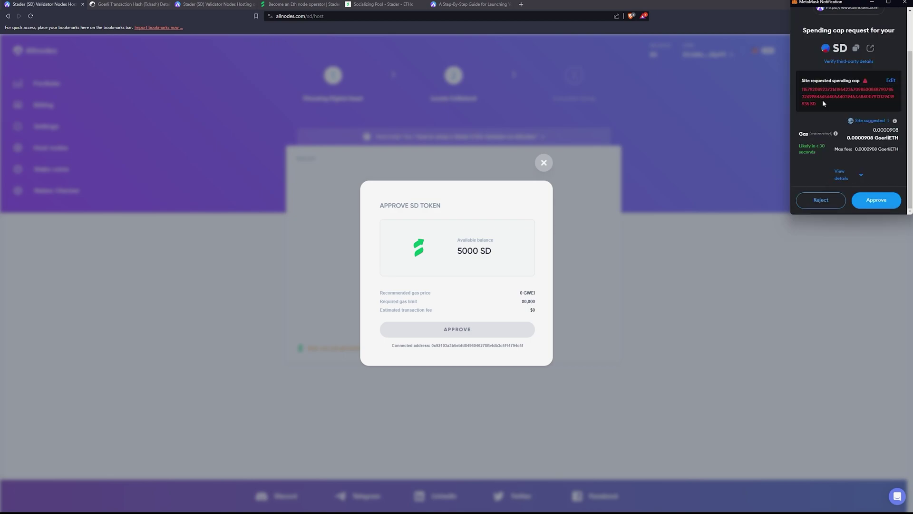
left_click(879, 200)
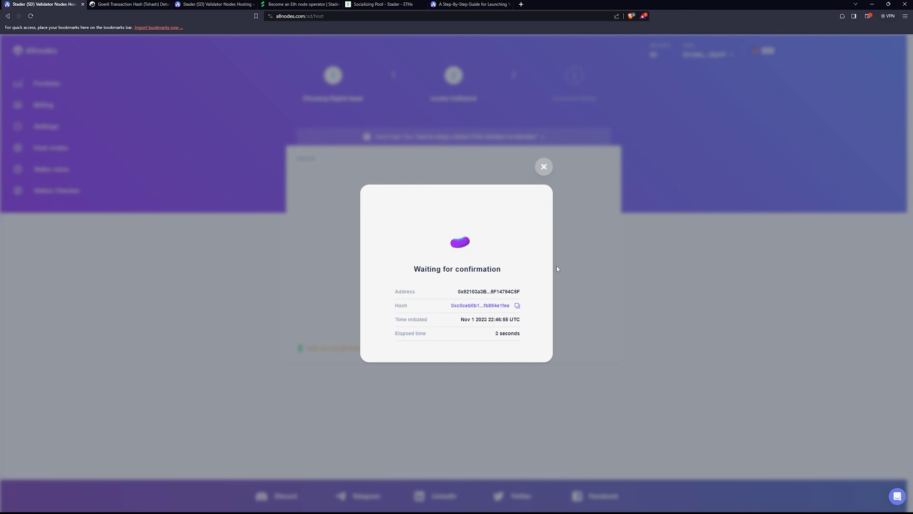
Check the SD approval transaction on Etherscan and return to the Stader tab
left_click(480, 306)
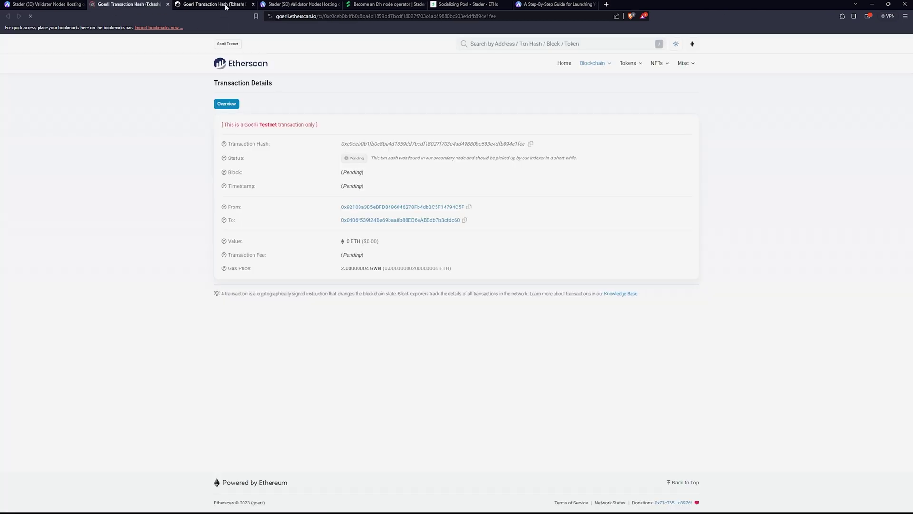
left_click(253, 4)
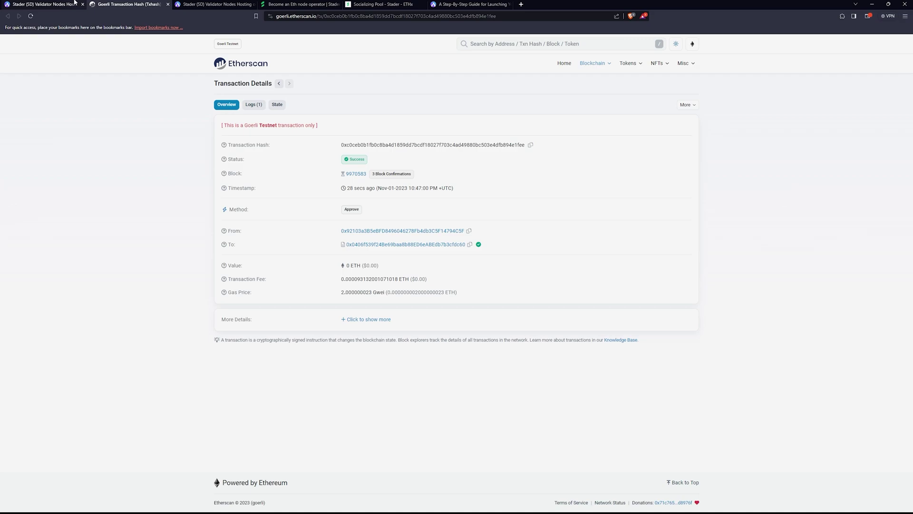
left_click(38, 3)
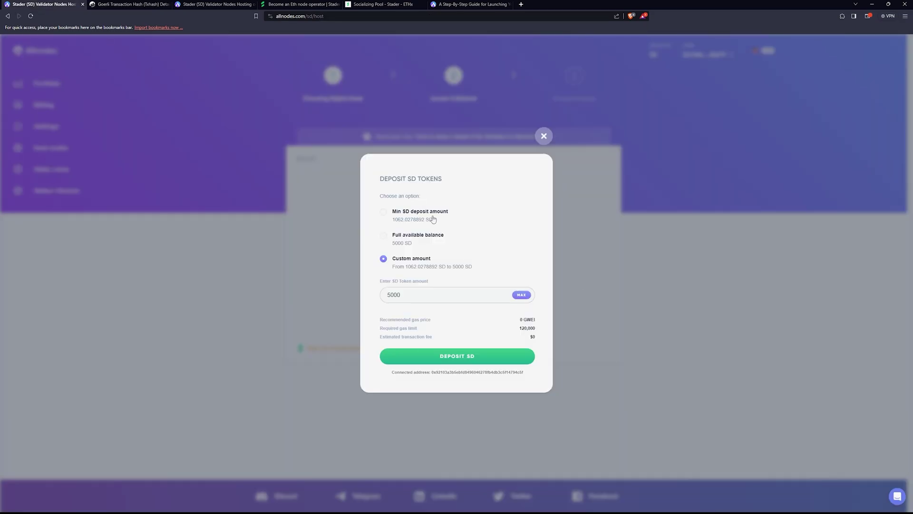
Deposit the minimum 1062.0278892 SD at Aggressive gas and close the Completed notice
left_click(384, 213)
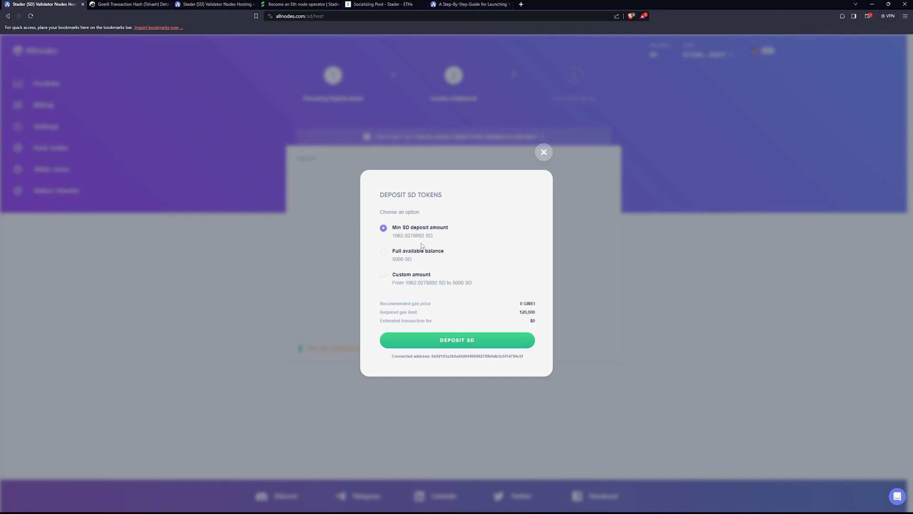
left_click(462, 340)
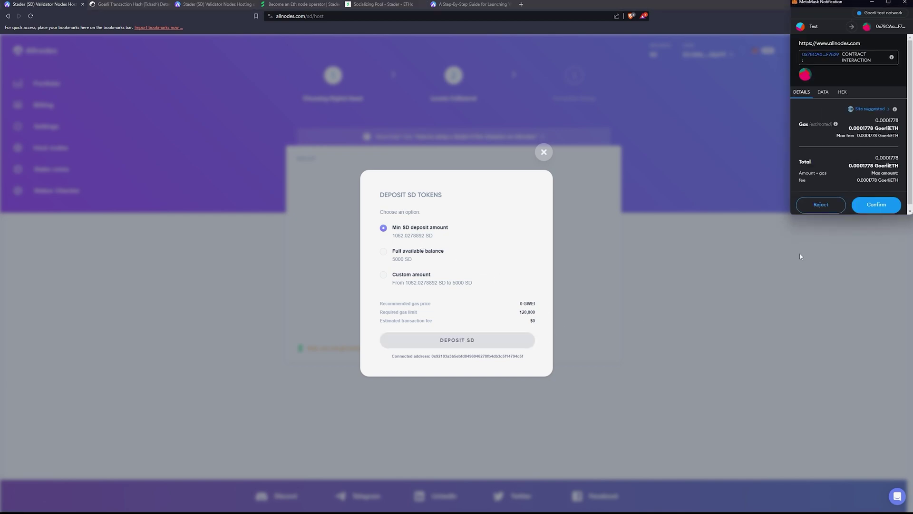
left_click(869, 149)
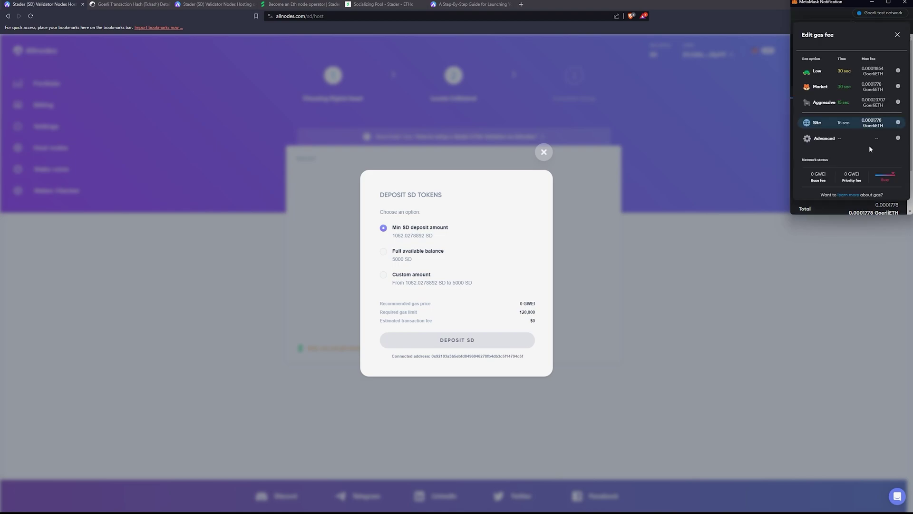
left_click(831, 99)
scroll(847, 124, "down", 2)
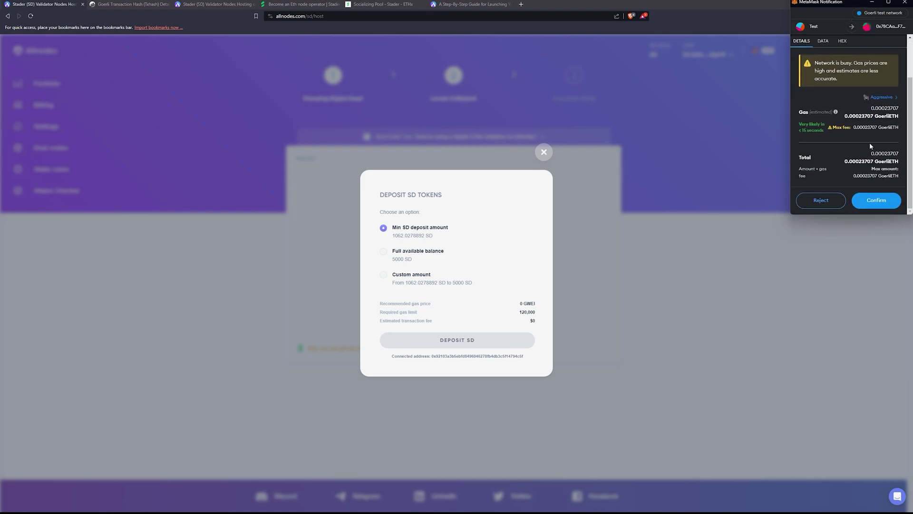
left_click(882, 202)
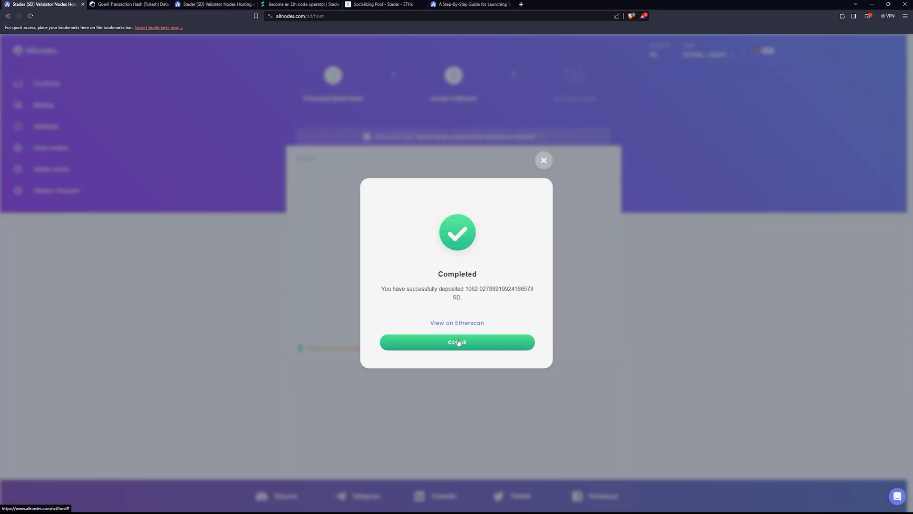
left_click(452, 343)
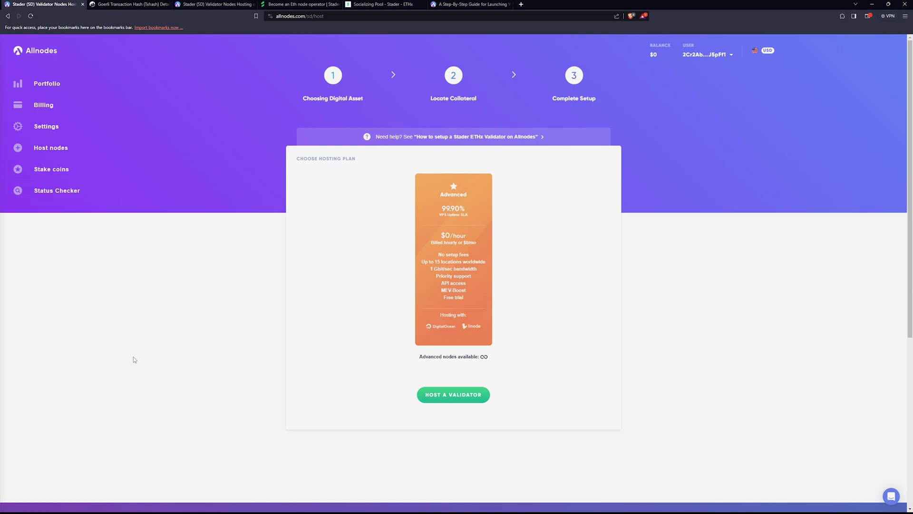
Host the validator so the new Stader node SD001 appears in the Portfolio
left_click(445, 397)
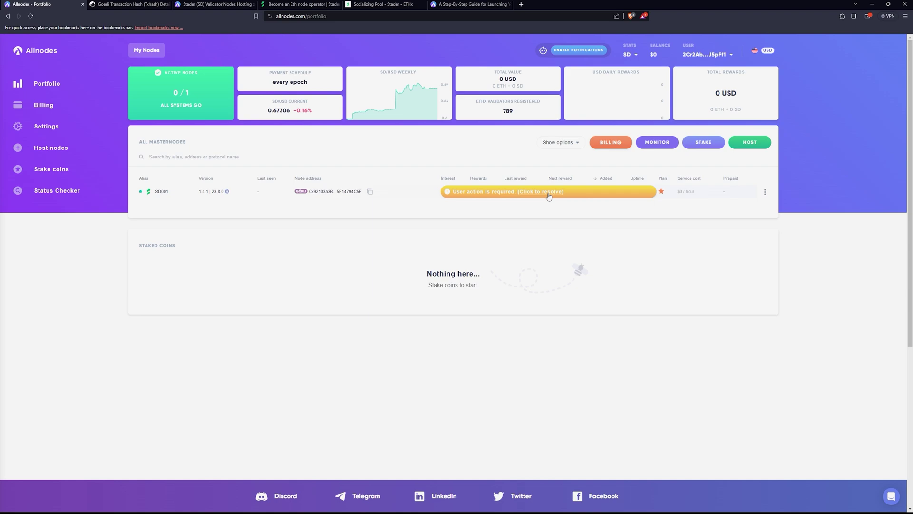
Download SD001's Ethereum validator keystore with a password, confirm the download, and proceed
left_click(549, 193)
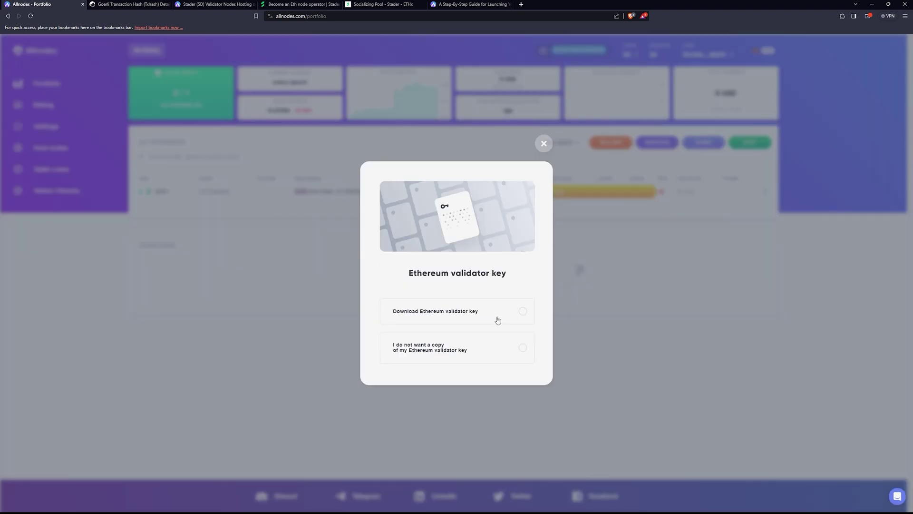
left_click(523, 312)
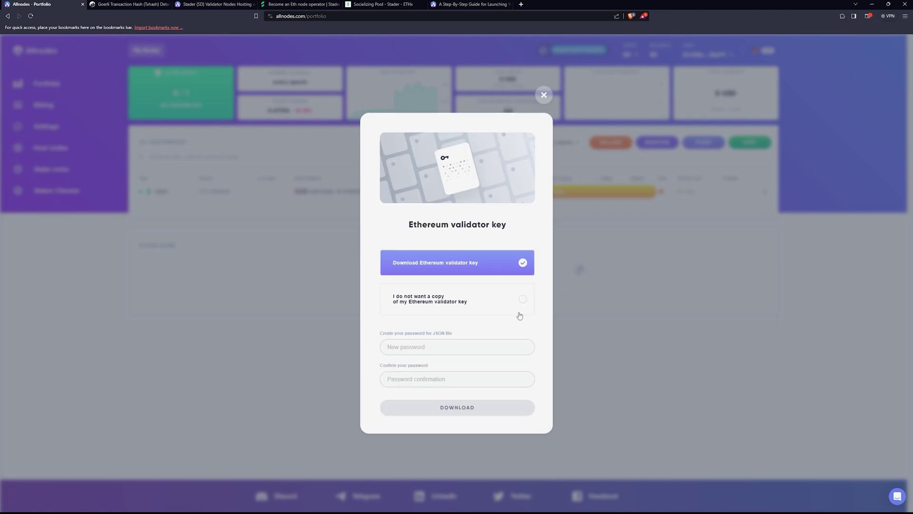
left_click(383, 347)
type("••")
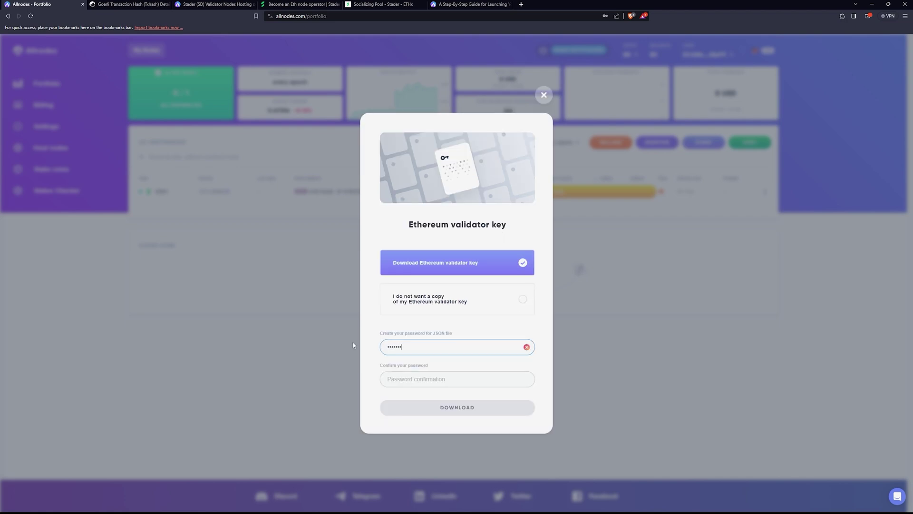
left_click(415, 379)
type("•")
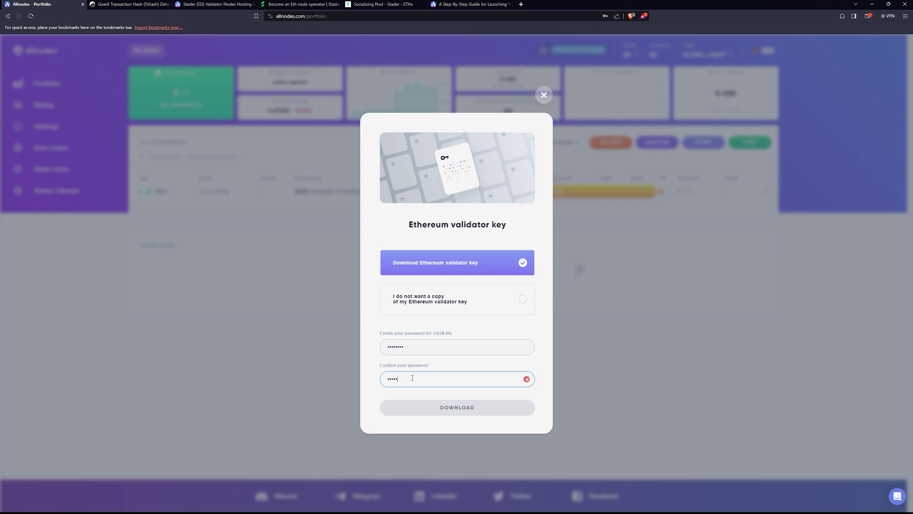
type("•••••••")
left_click(455, 409)
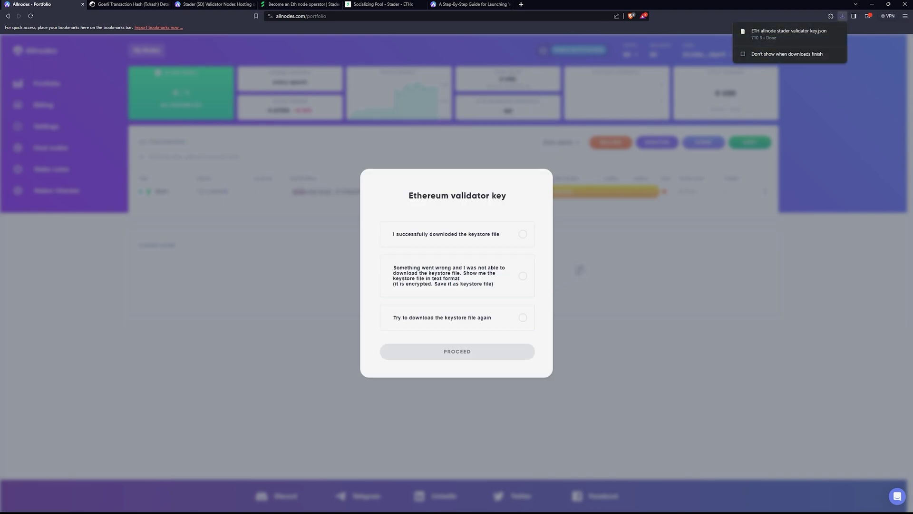
left_click(521, 236)
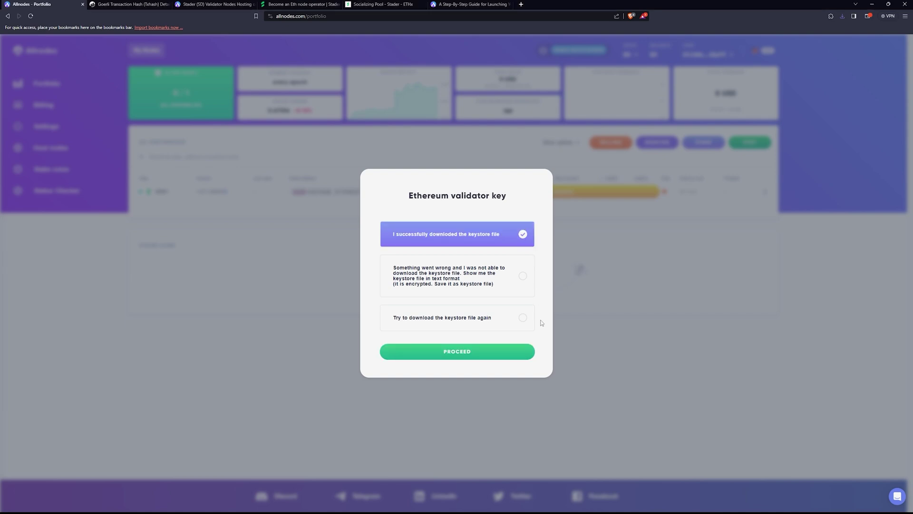
left_click(444, 354)
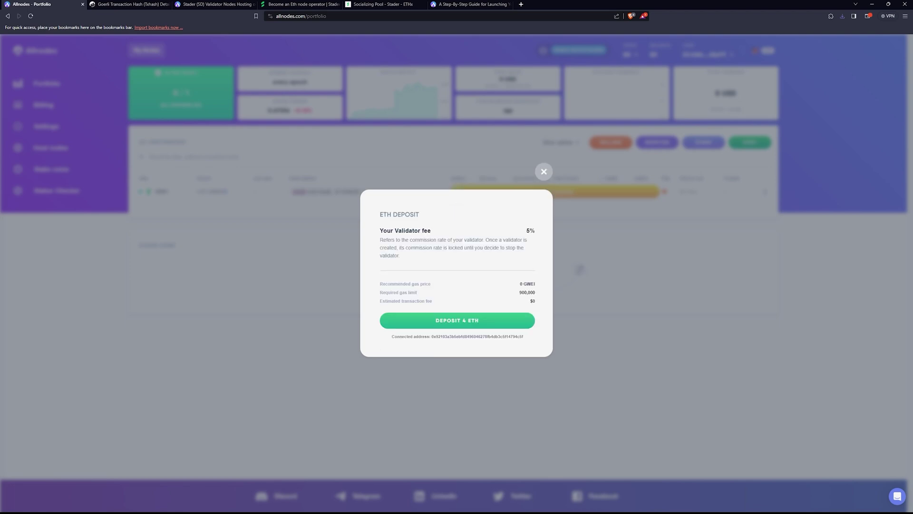
Deposit 4 ETH for the validator, confirming in MetaMask at Aggressive gas
left_click(479, 320)
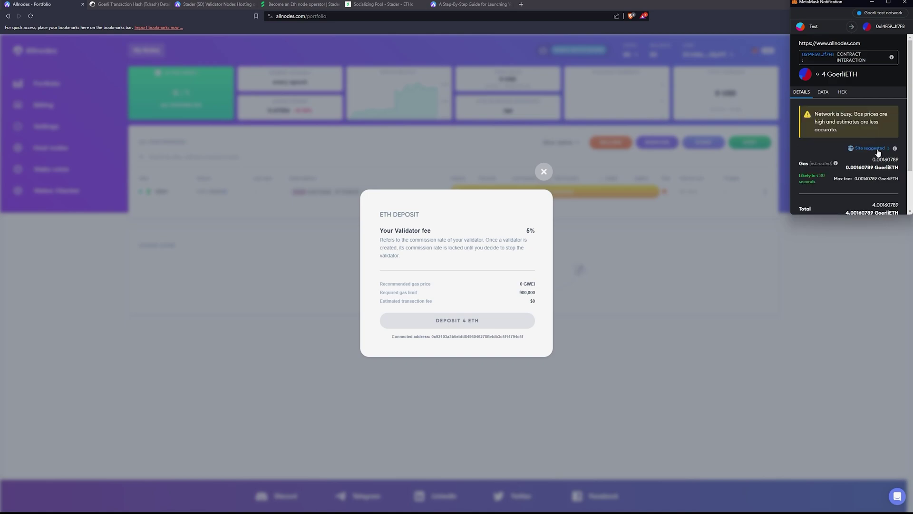
left_click(877, 149)
left_click(828, 105)
scroll(869, 143, "down", 1)
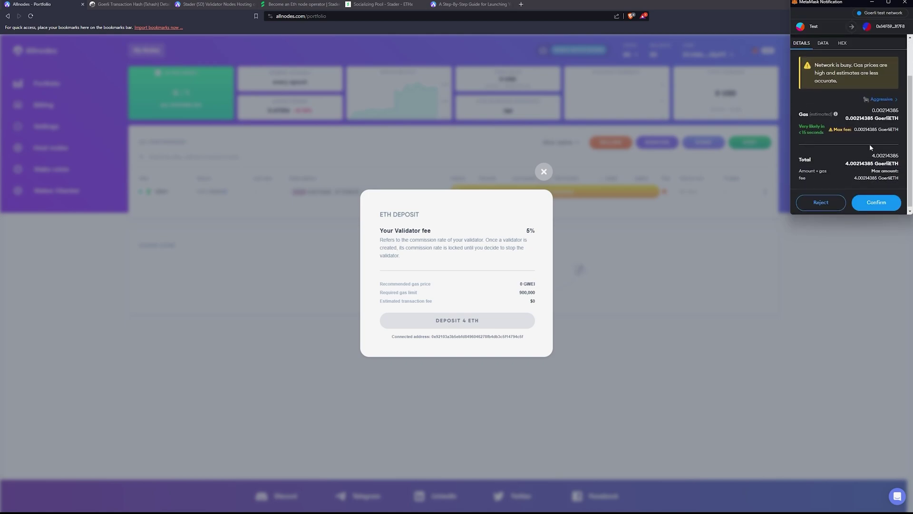
left_click(881, 201)
Verify the 4 ETH deposit succeeded on Etherscan and return to the Allnodes tab
left_click(479, 312)
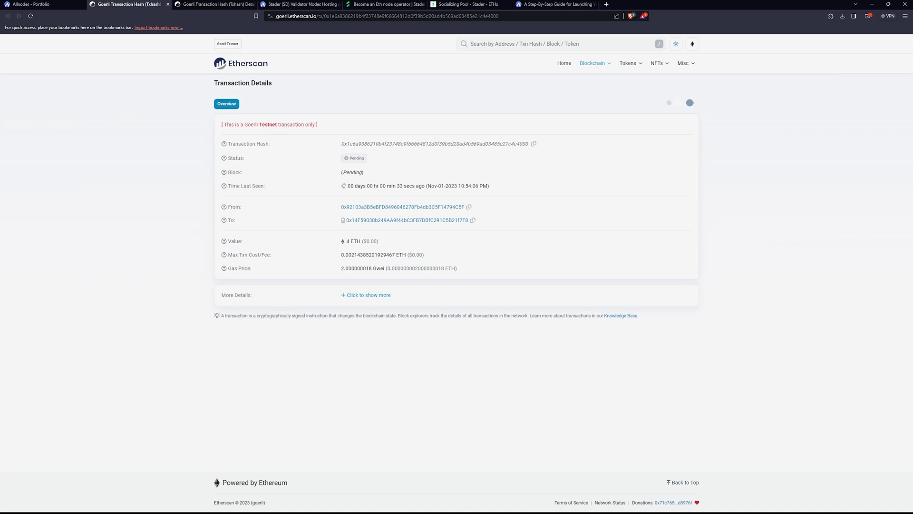
left_click(30, 17)
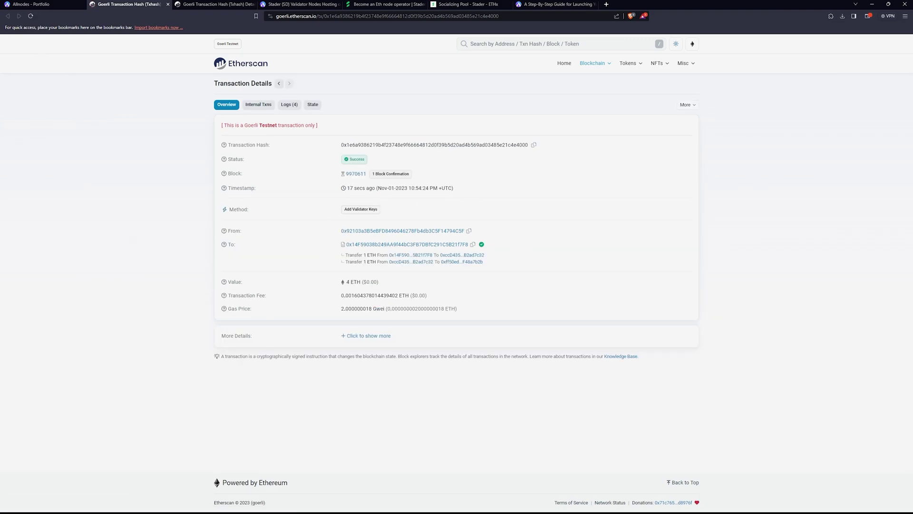
left_click(32, 4)
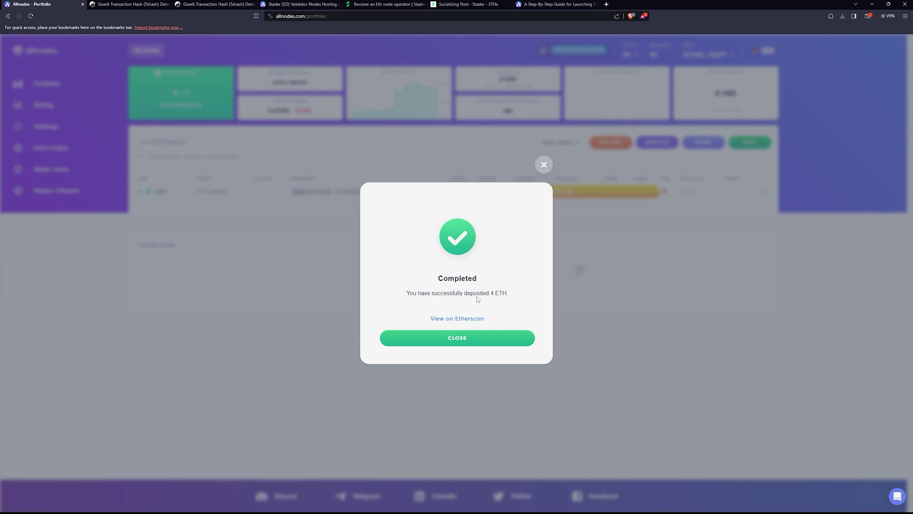
Close the 4 ETH deposit Completed dialog to show SD001 in the Portfolio
left_click(450, 340)
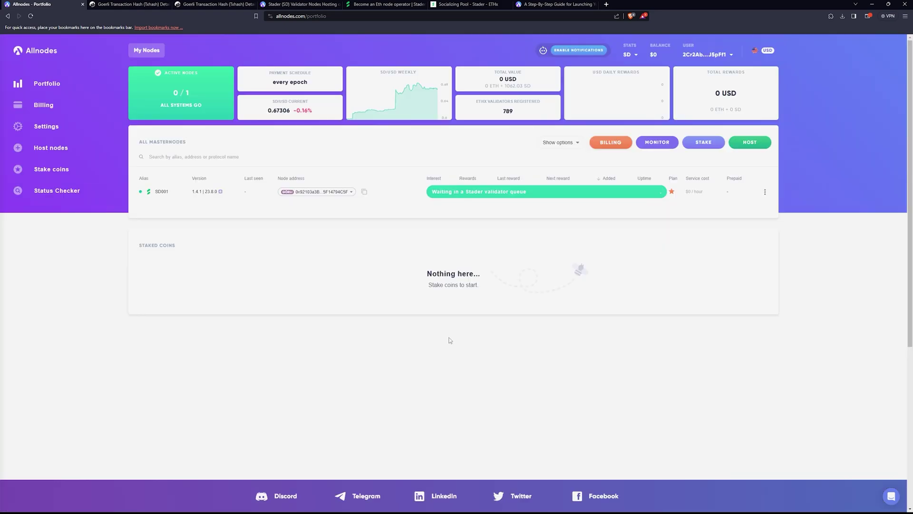